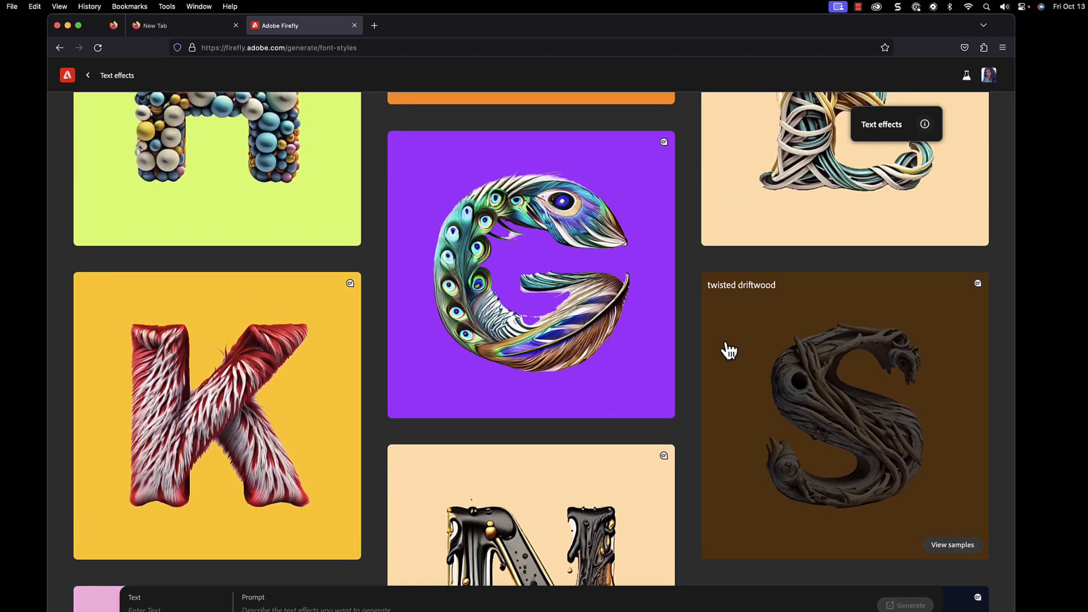
- Browse the text effects gallery and open the sample made with the pizza prompt
scroll(729, 351, up, 6)
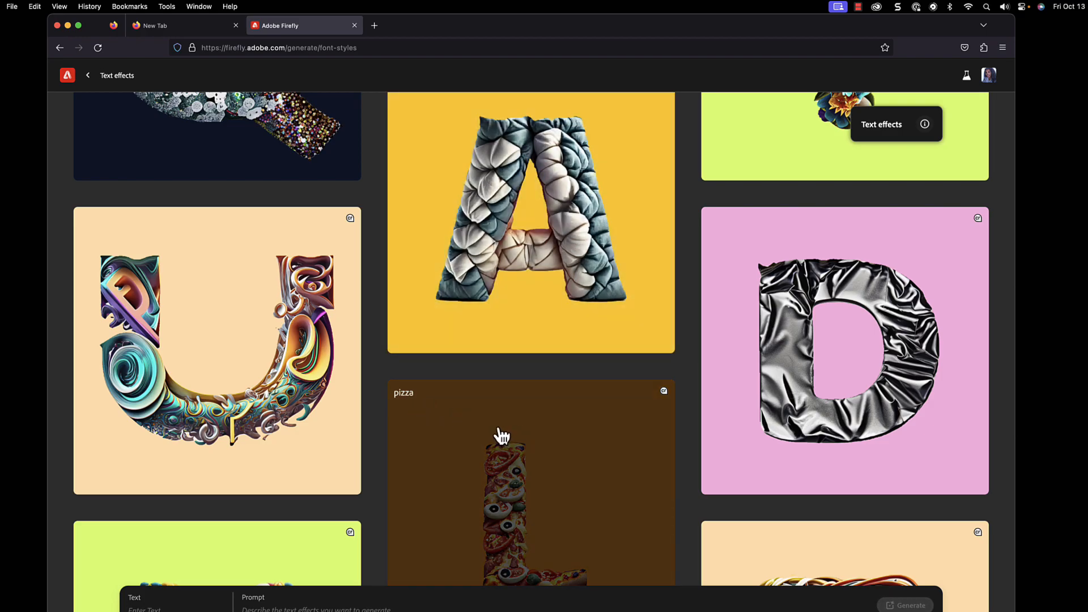
scroll(498, 437, down, 2)
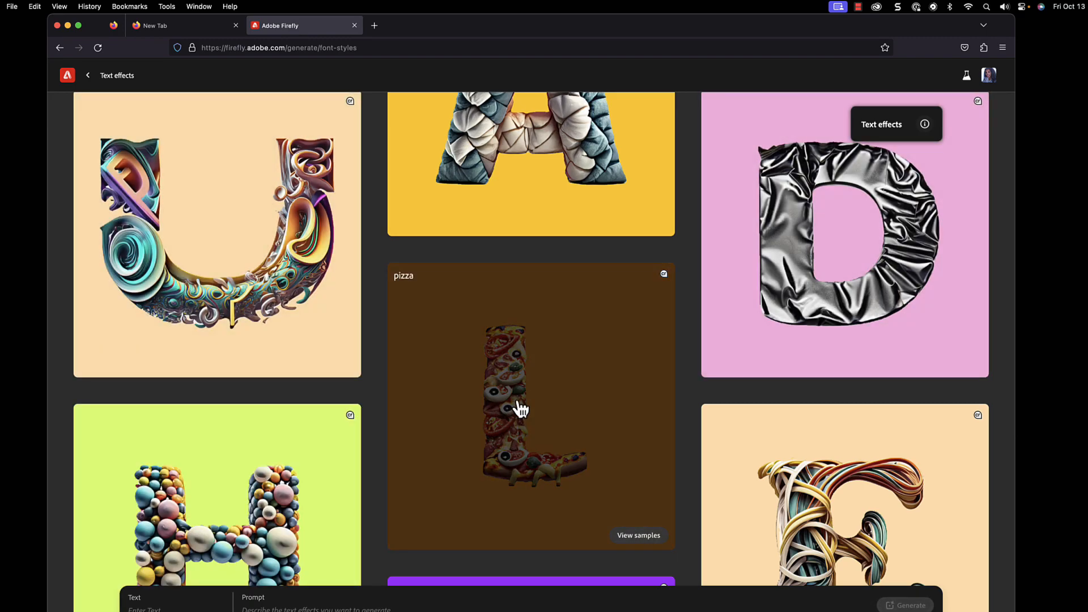
scroll(517, 408, down, 3)
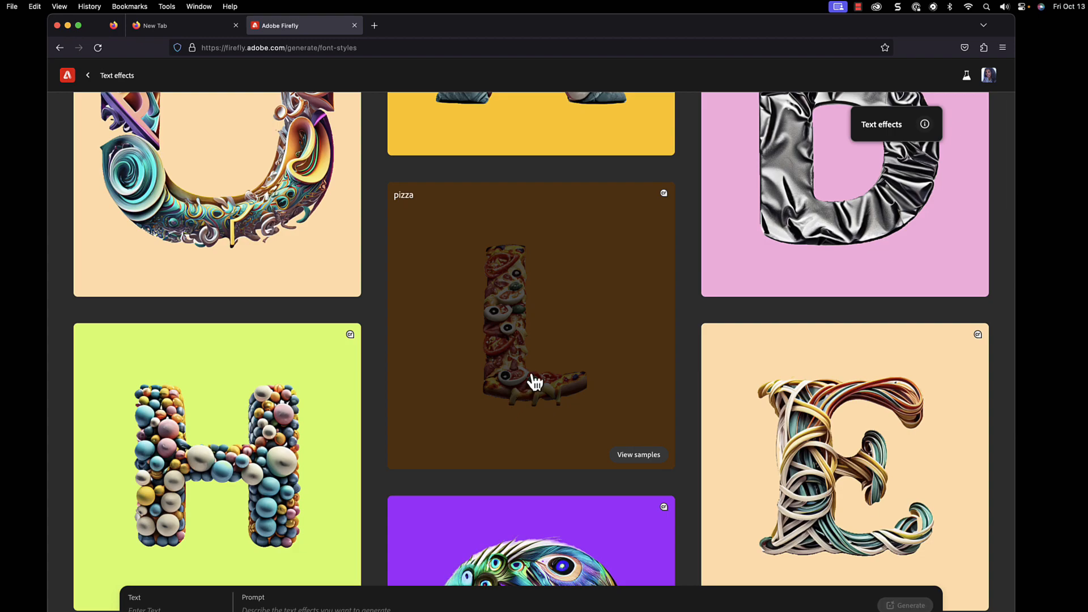
click(538, 343)
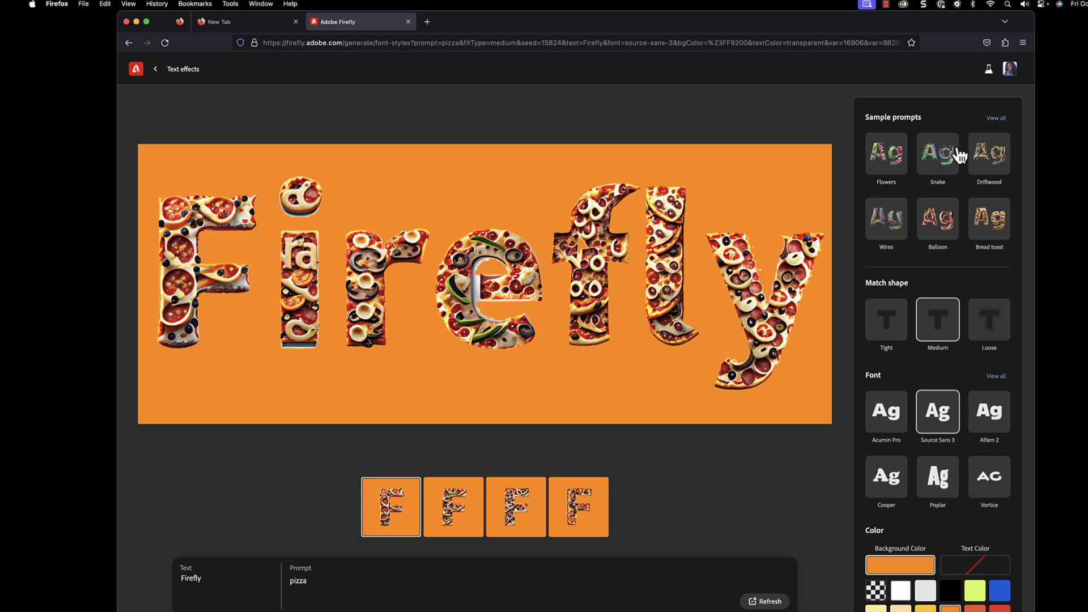
- Apply the Flowers sample prompt to the Firefly text and generate it with Tight shape matching
click(886, 154)
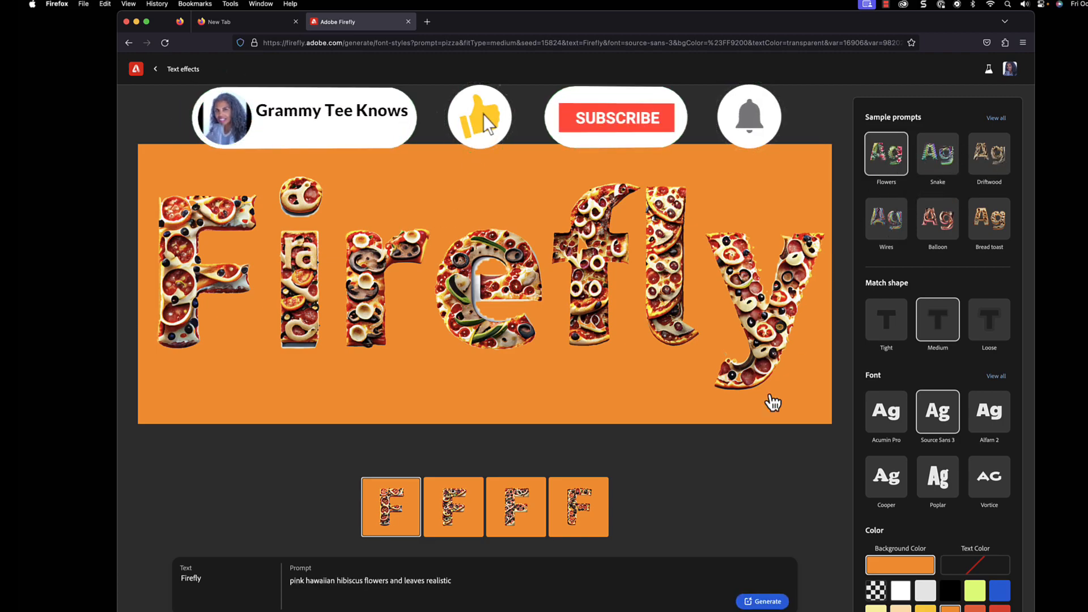
click(767, 602)
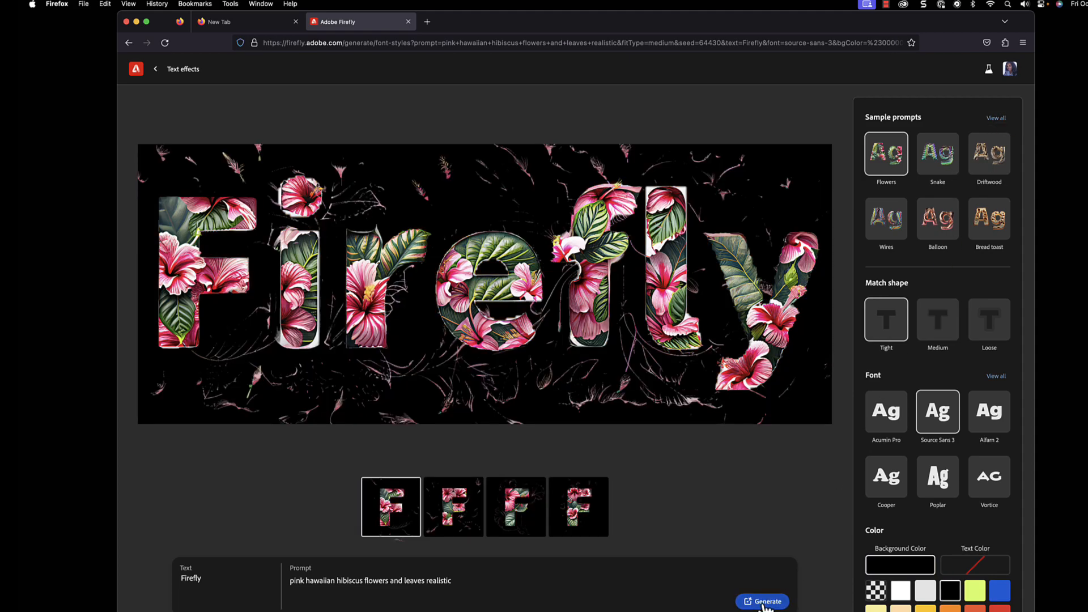
click(764, 602)
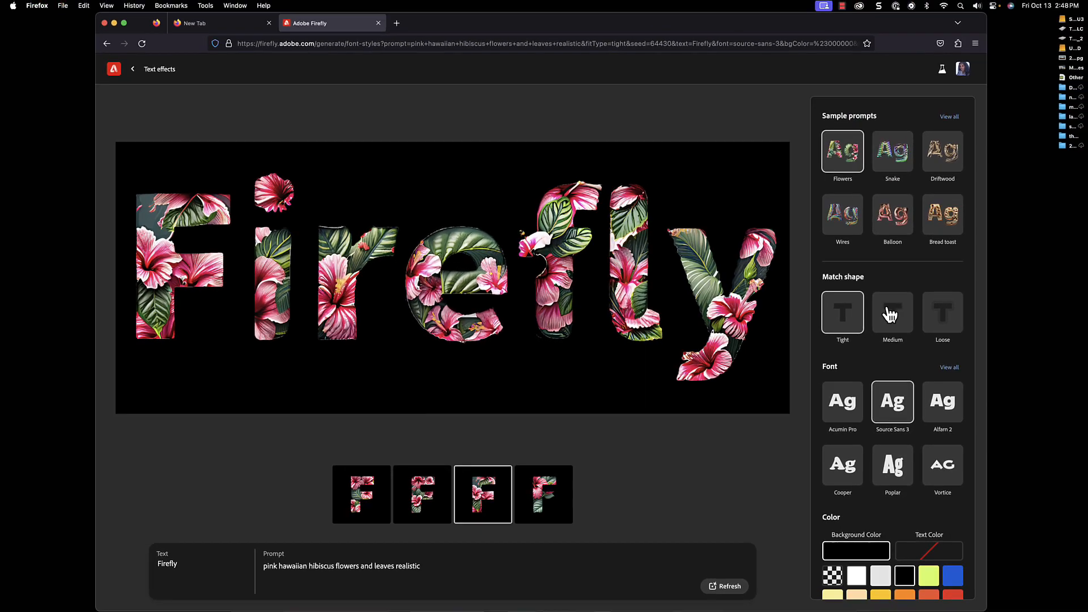
- Try Medium and Loose shape matching on the floral text, select the second variation, and return the shape to Tight
click(900, 322)
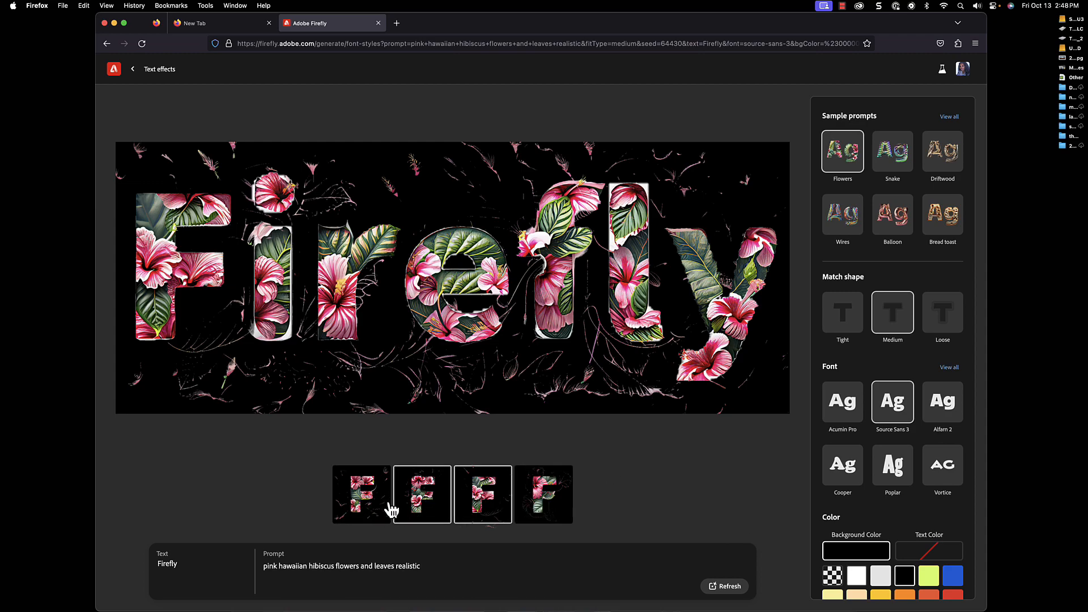
click(422, 501)
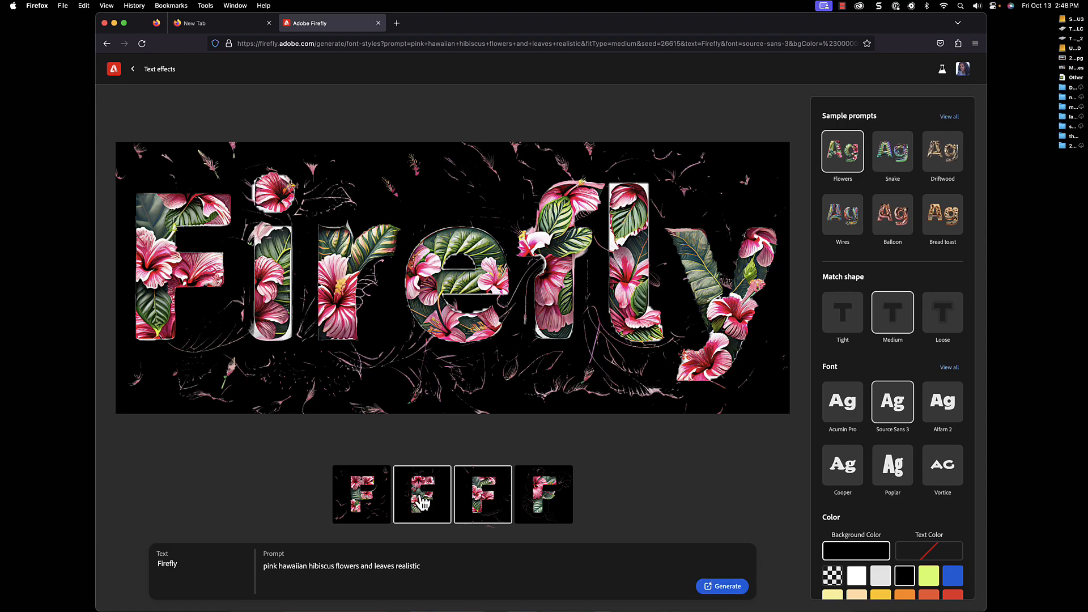
click(942, 313)
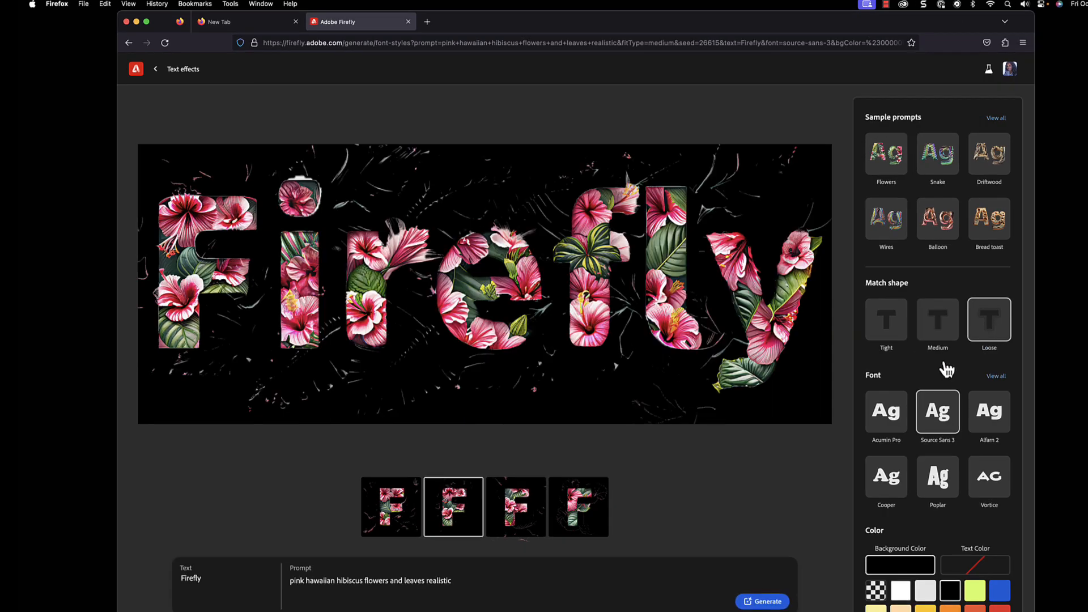
click(764, 604)
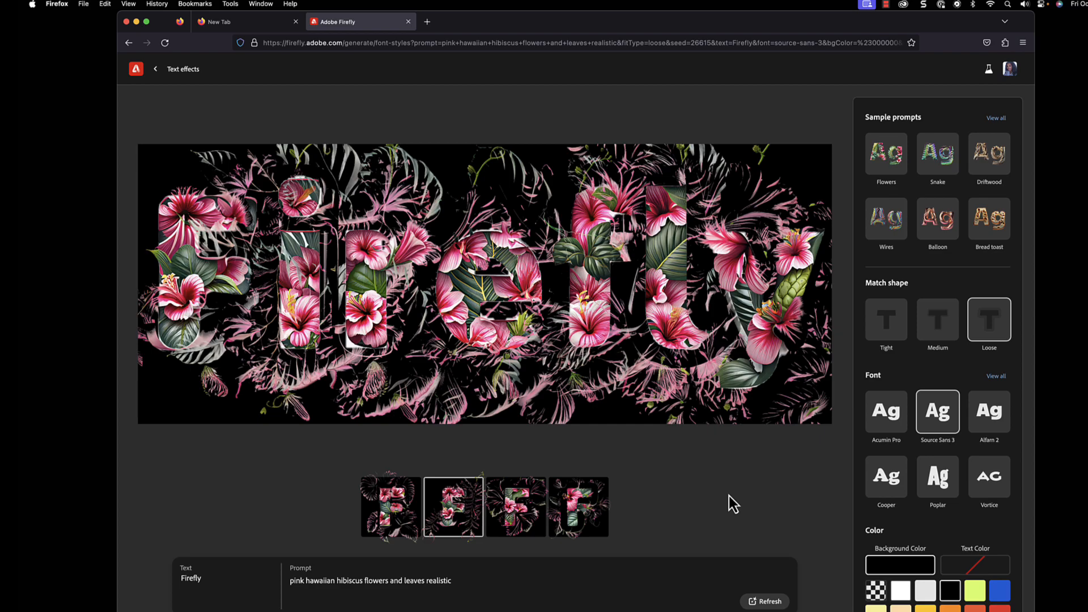
click(886, 319)
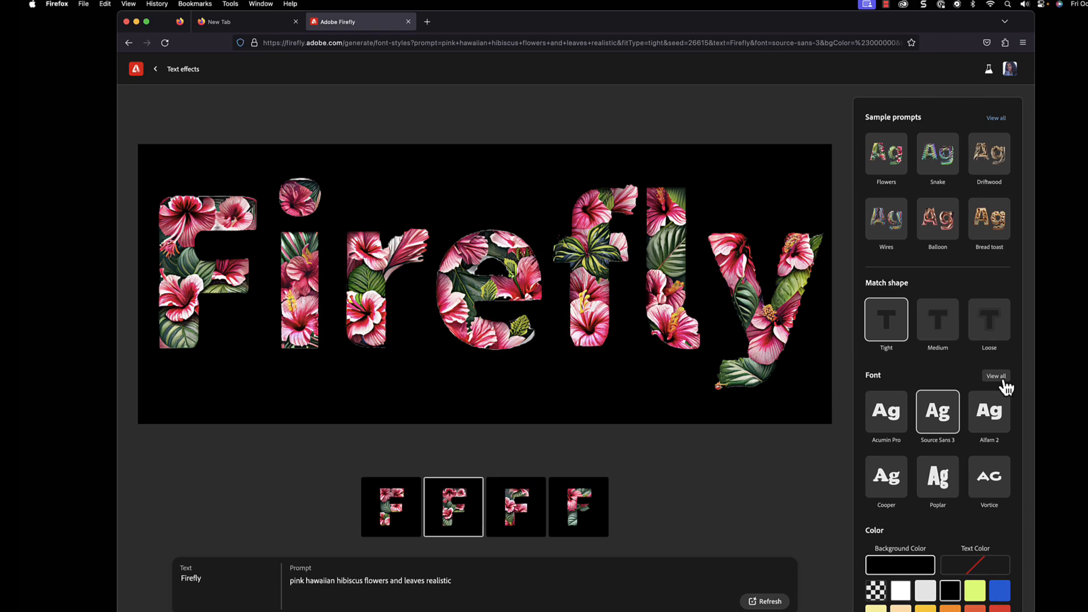
- Try blue for the background and text colors, and make the background transparent
scroll(969, 423, down, 2)
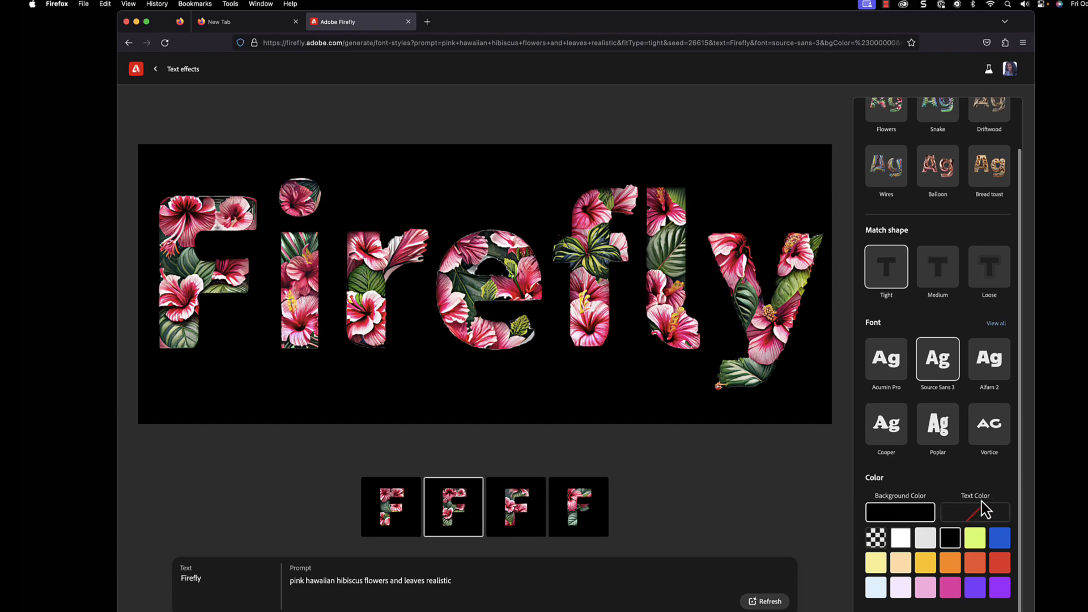
click(999, 537)
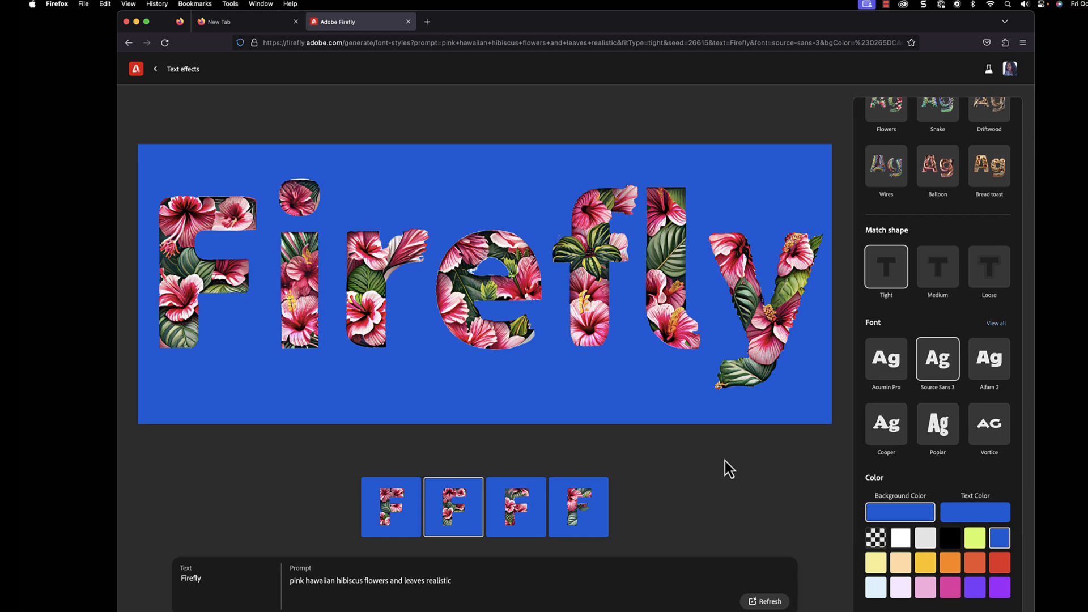
click(875, 540)
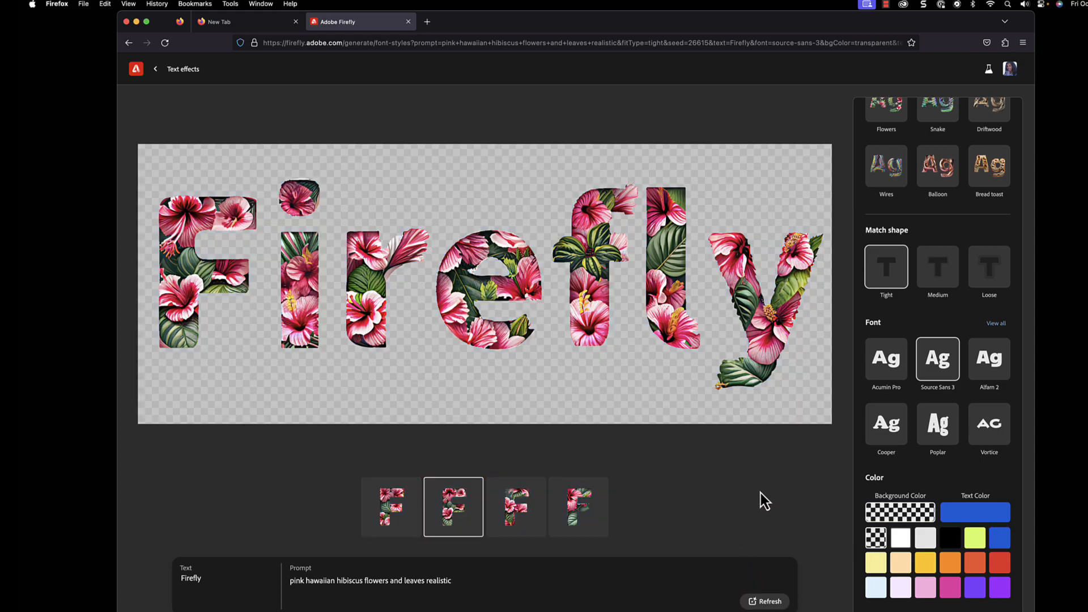
- Replace the text with "G T K" and generate it with the prompt "dripping water"
scroll(901, 322, up, 2)
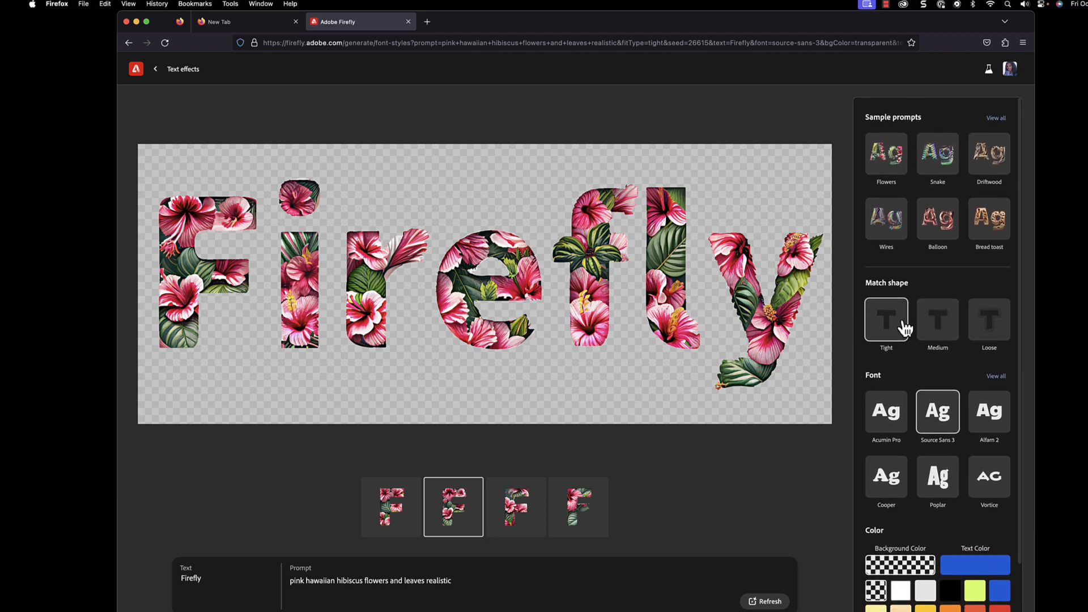
key(super+a)
text(G)
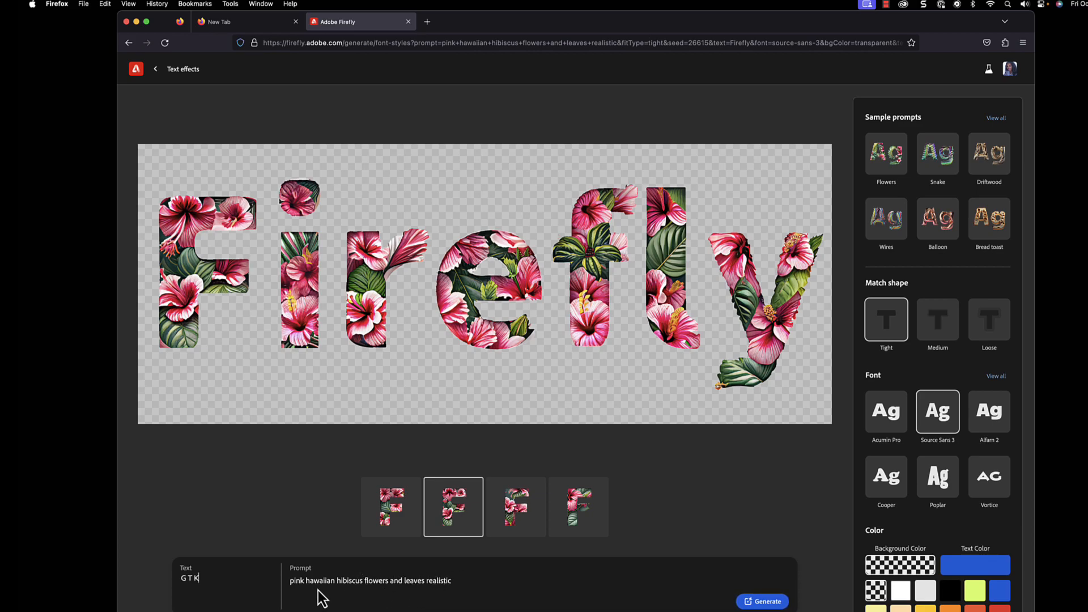
triple_click(346, 580)
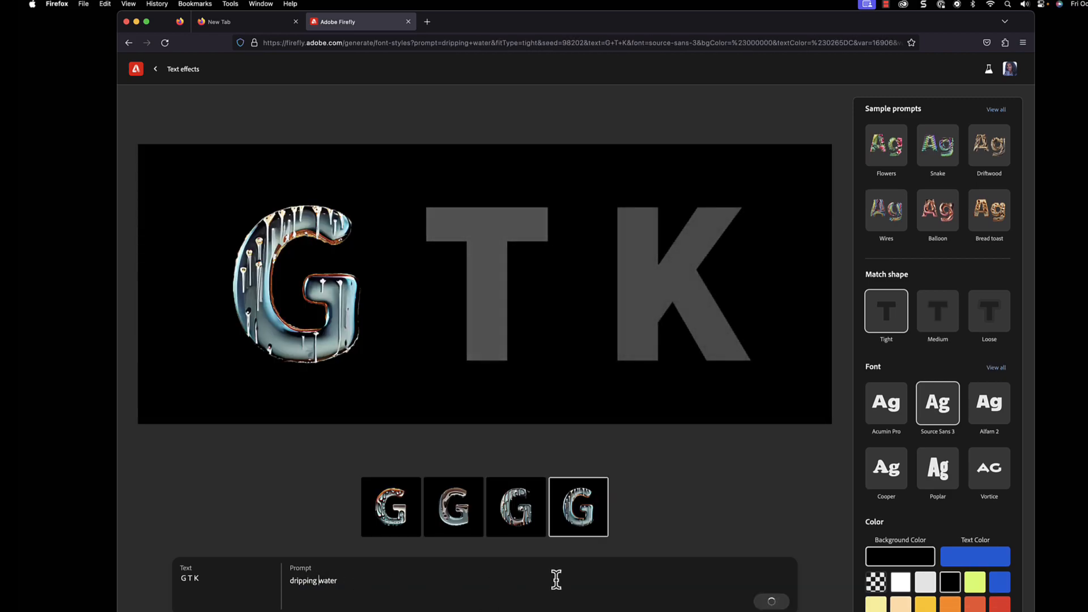
- Extend the prompt to "dripping ice blue water", generate the lettering, and select the second variation
text(ce blue)
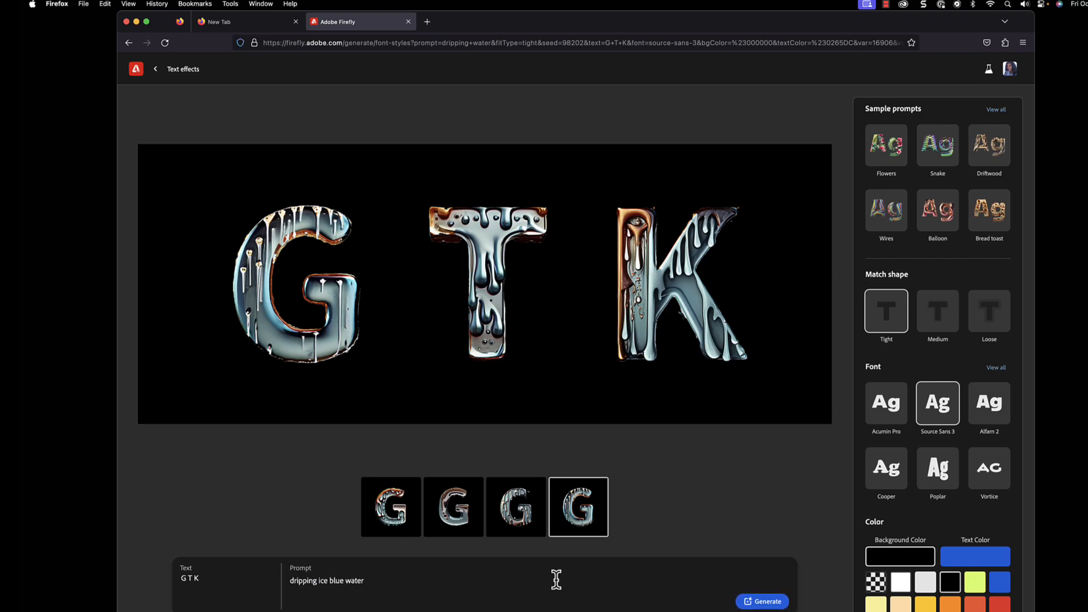
click(761, 600)
click(457, 510)
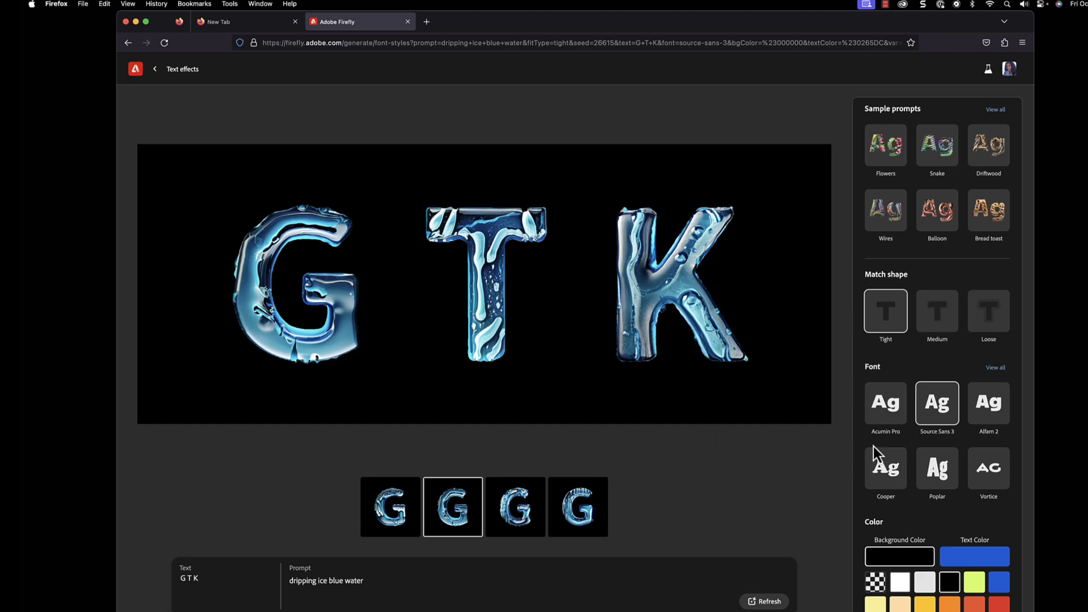
- Generate the G T K lettering with Medium and then Loose shape matching
click(945, 333)
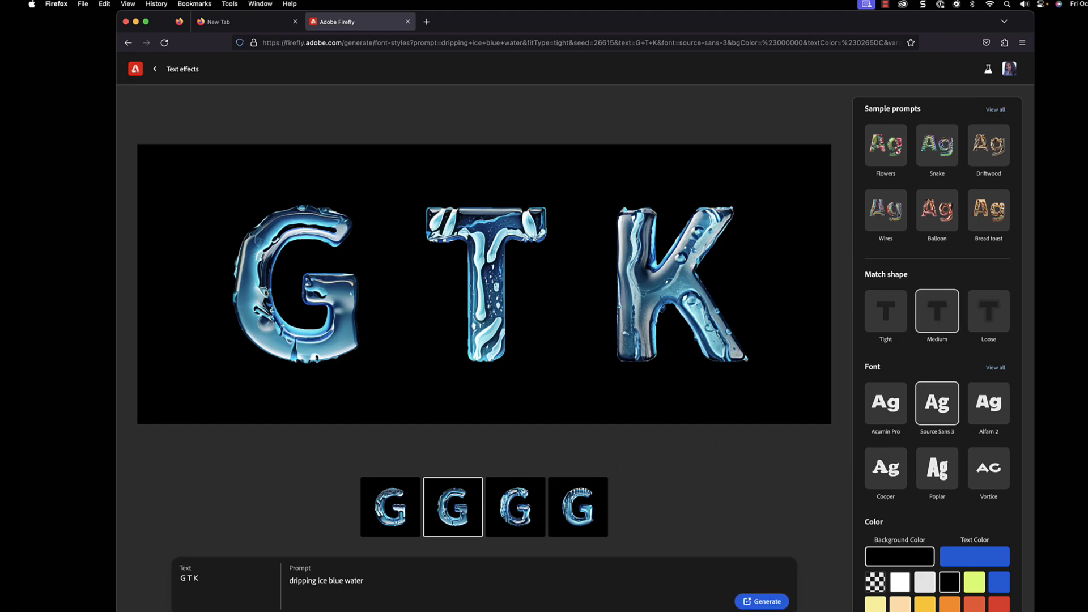
click(768, 604)
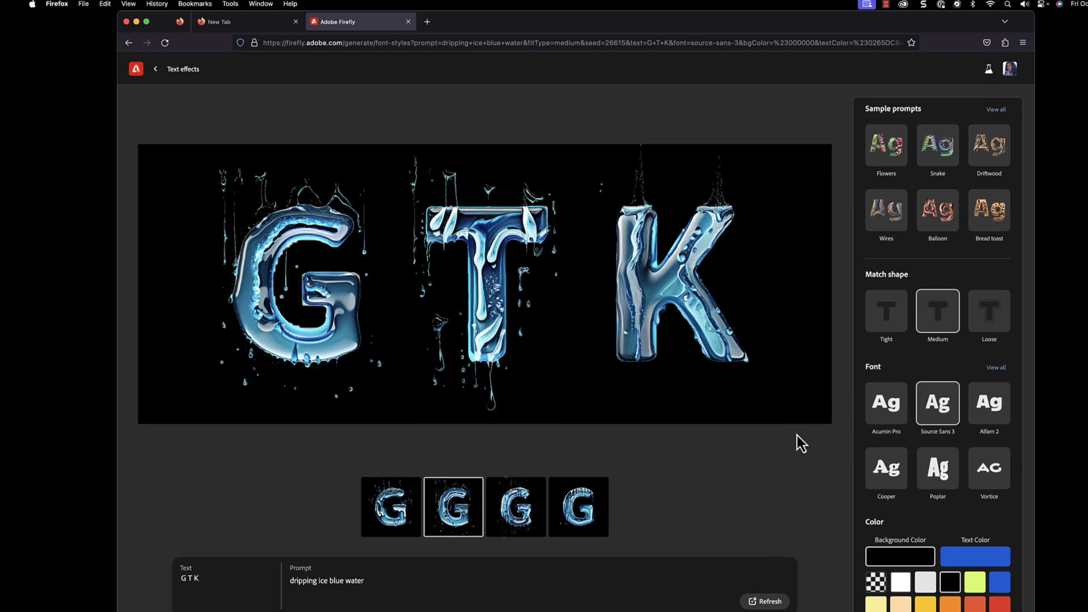
click(988, 312)
click(775, 603)
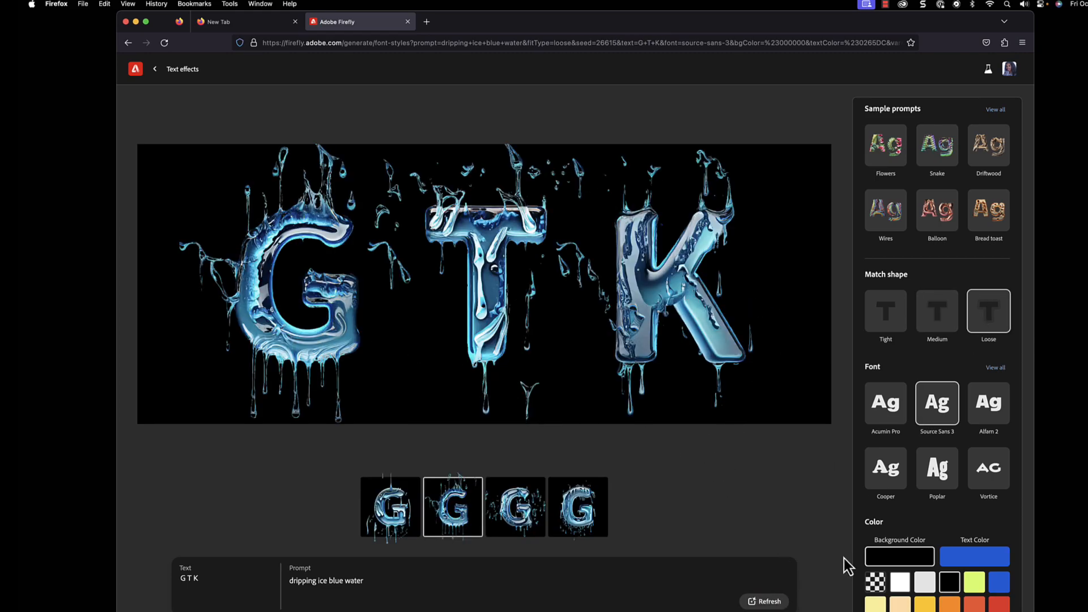
- Make the lettering's background transparent and download the image, accepting the Content Credentials notice
click(877, 584)
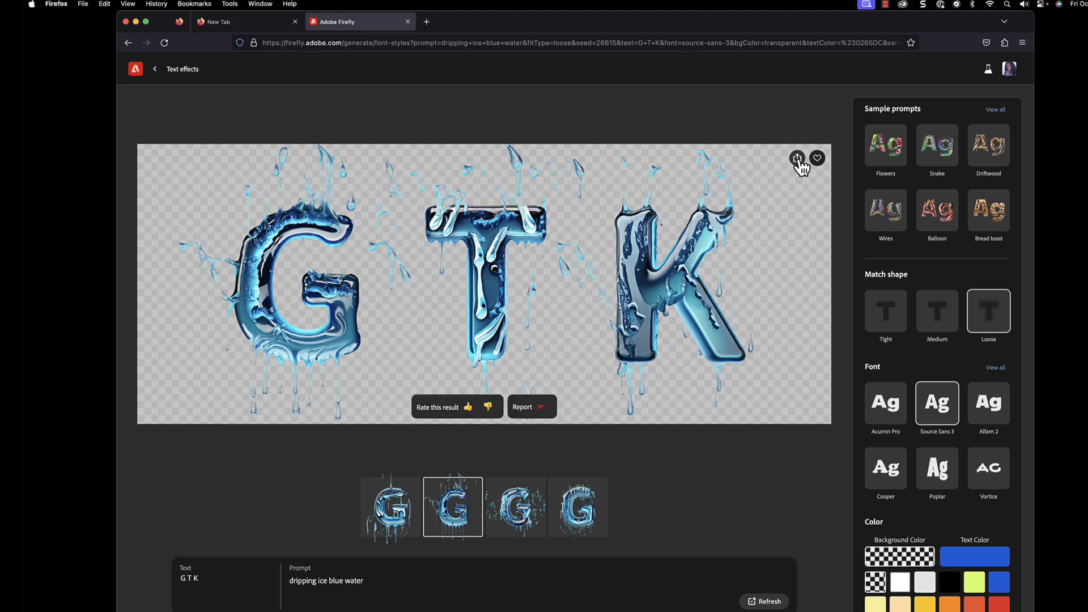
click(798, 161)
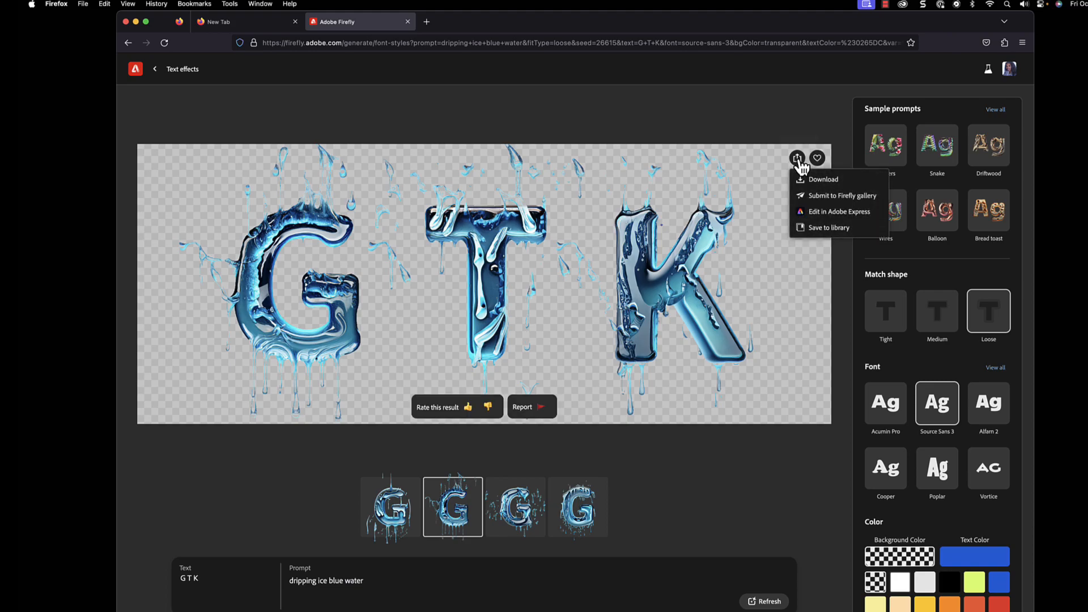
click(819, 177)
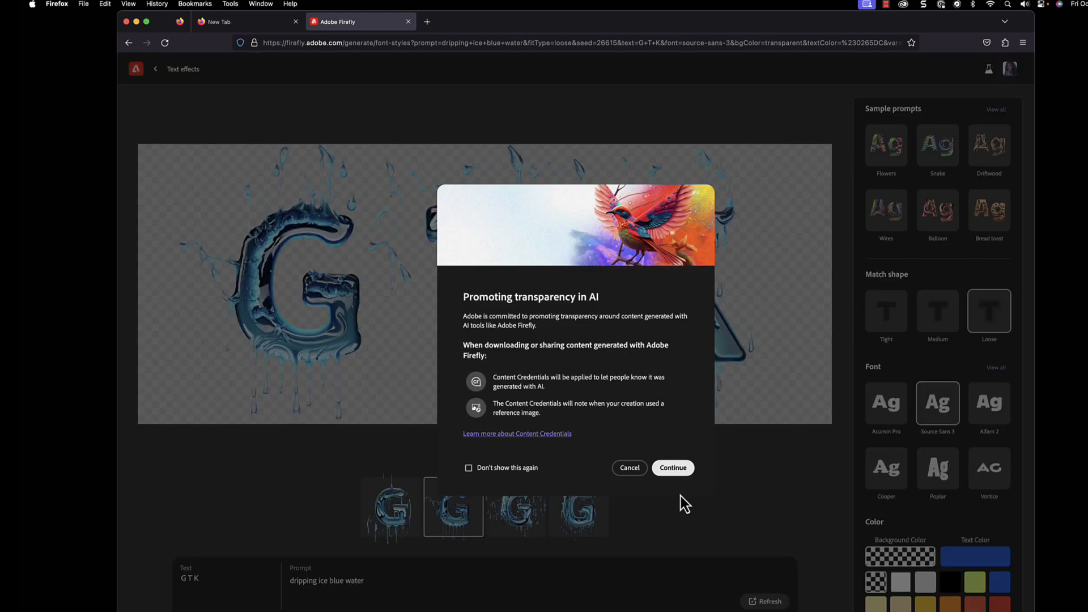
click(672, 468)
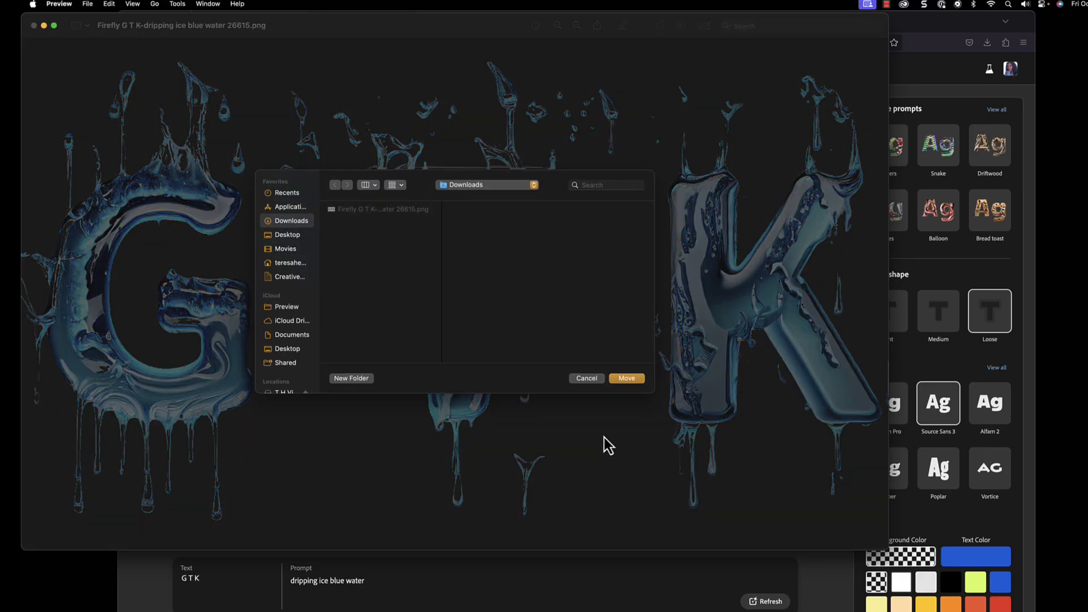
- Choose a folder on the THVD drive as the destination for moving the downloaded G T K PNG
scroll(286, 311, down, 5)
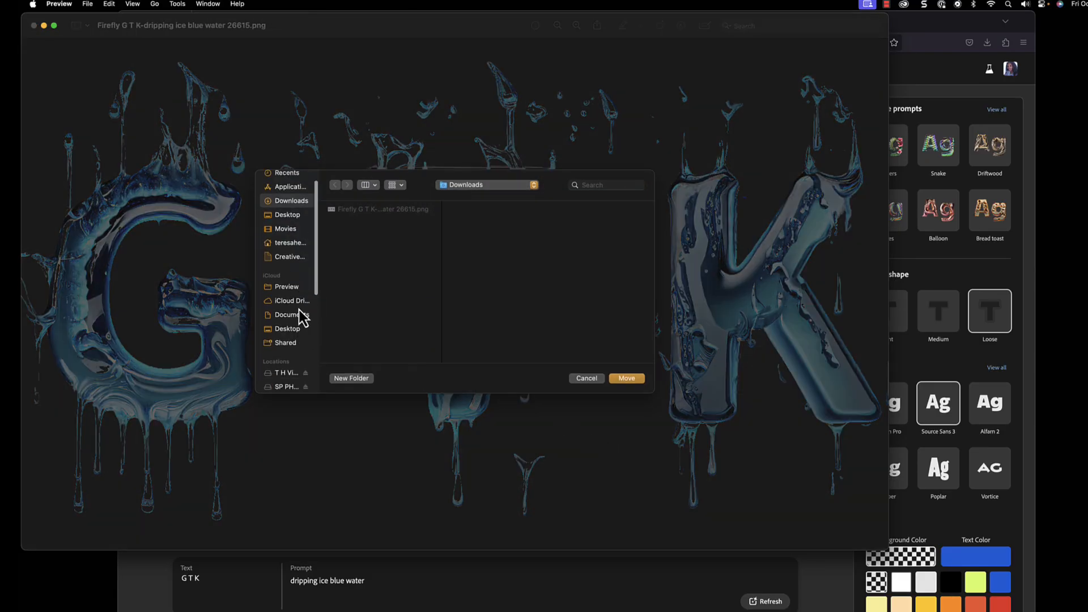
click(284, 295)
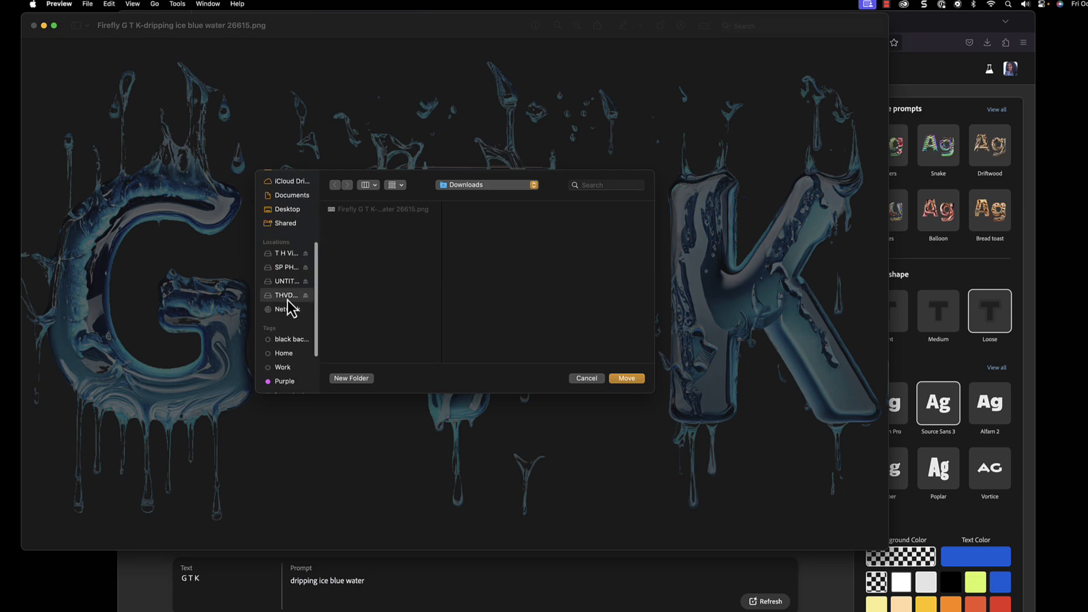
click(376, 329)
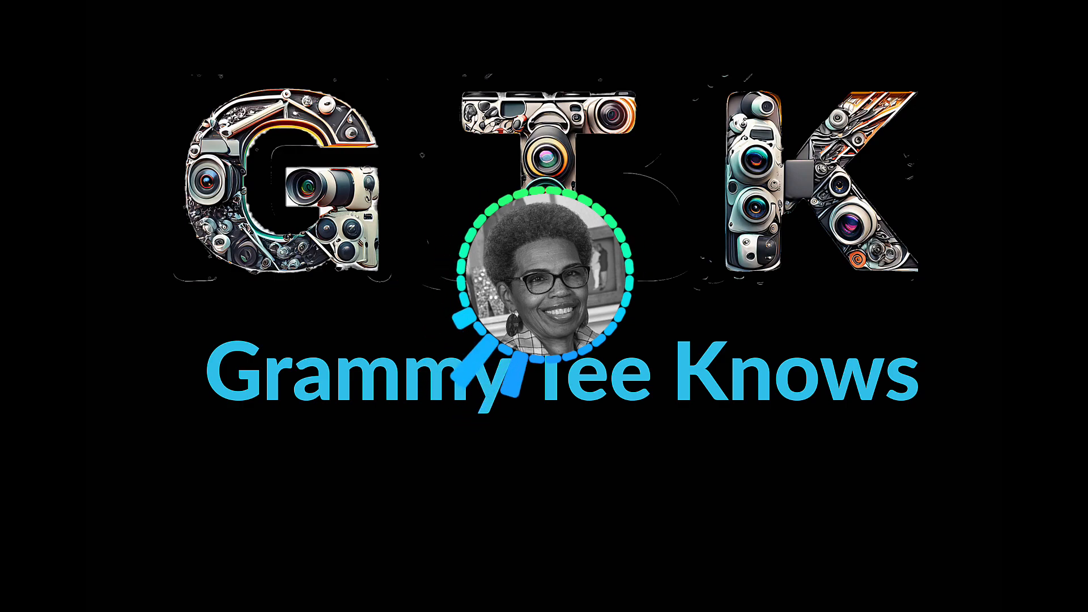